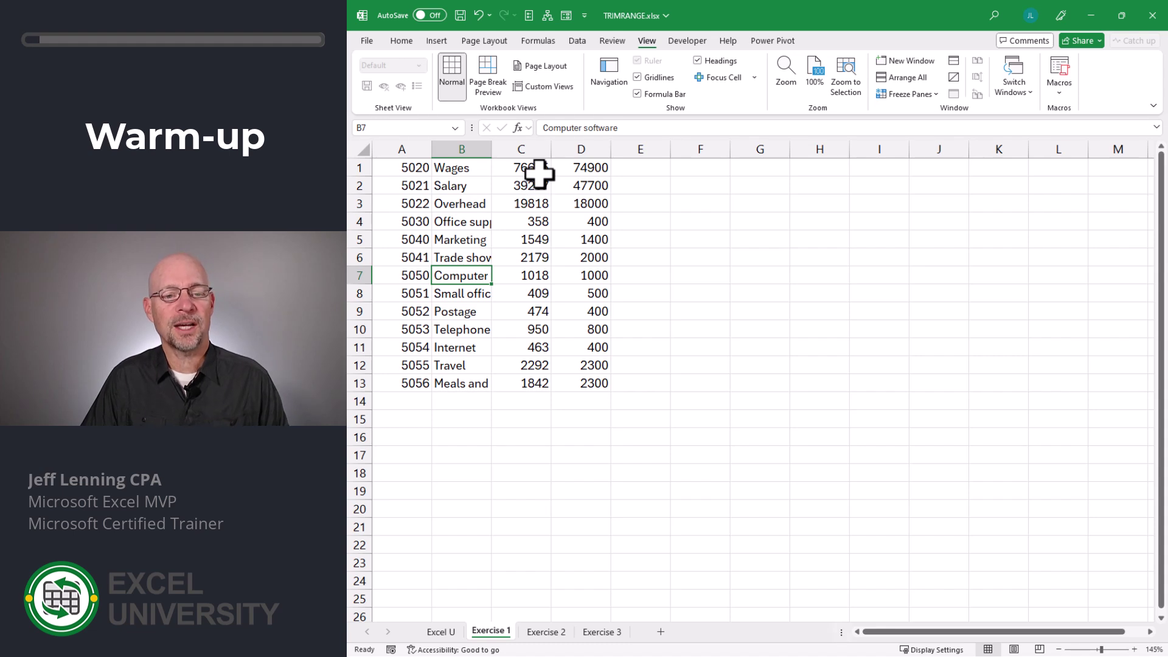
Enter the formula =D1-C1 in E1 after reviewing the amounts in columns C and D.
drag(535, 166, 532, 378)
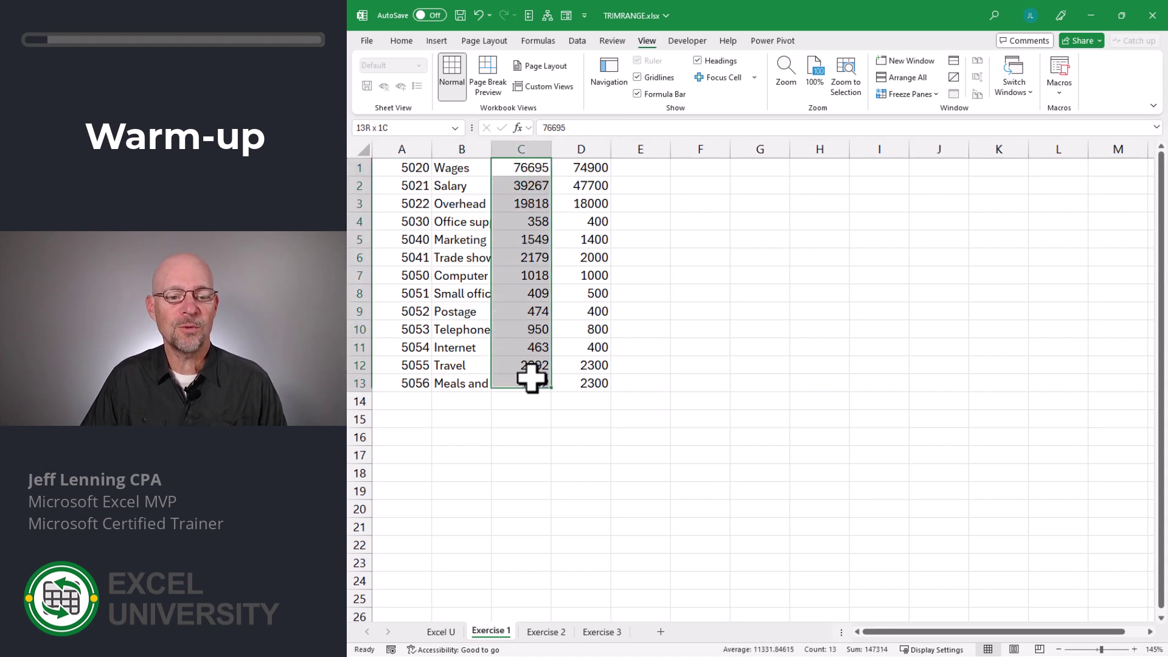
drag(575, 171, 578, 380)
click(643, 172)
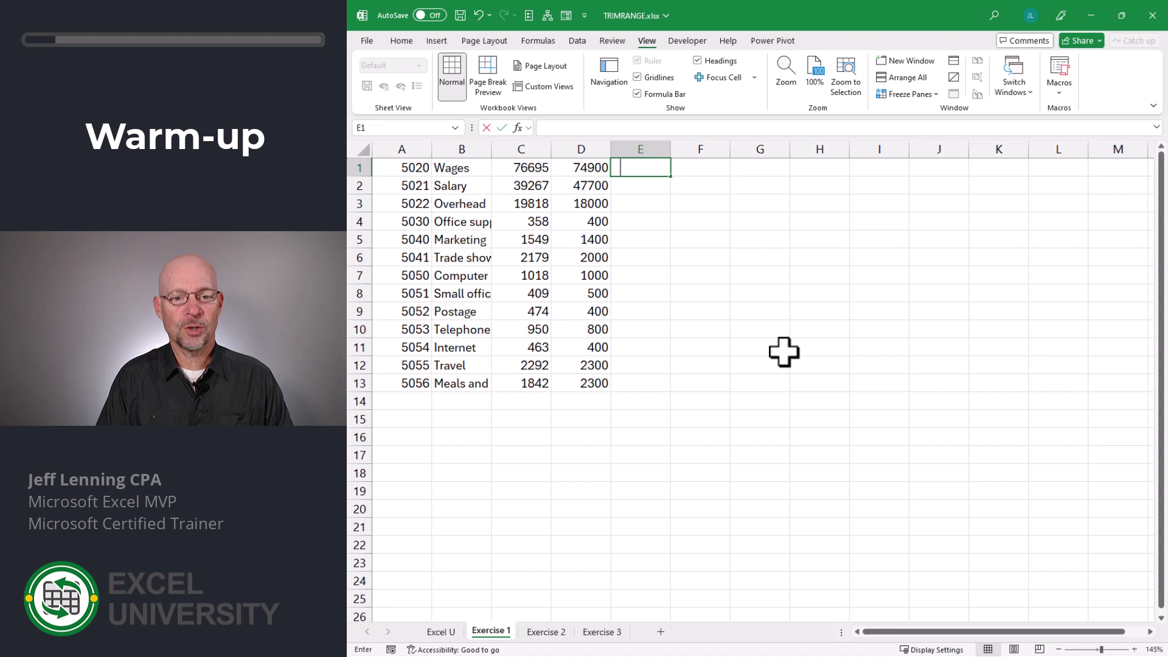
text(=)
click(581, 171)
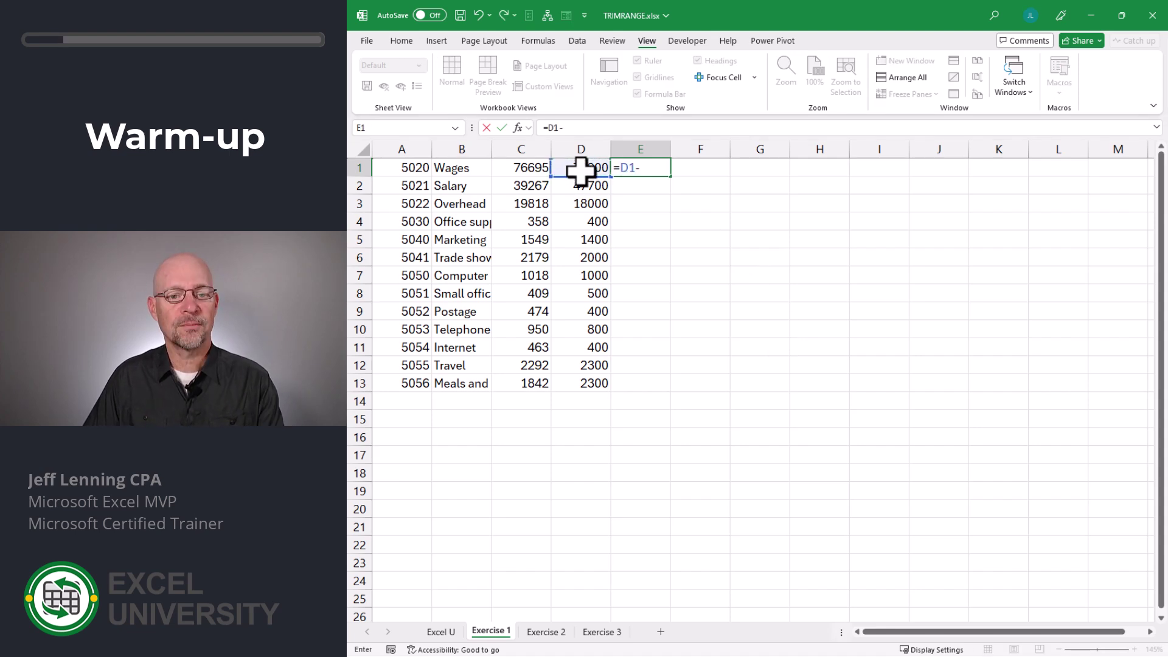
click(535, 168)
key(ctrl+Return)
Fill the difference formula down to E13 and check the empty rows below.
drag(670, 176, 670, 389)
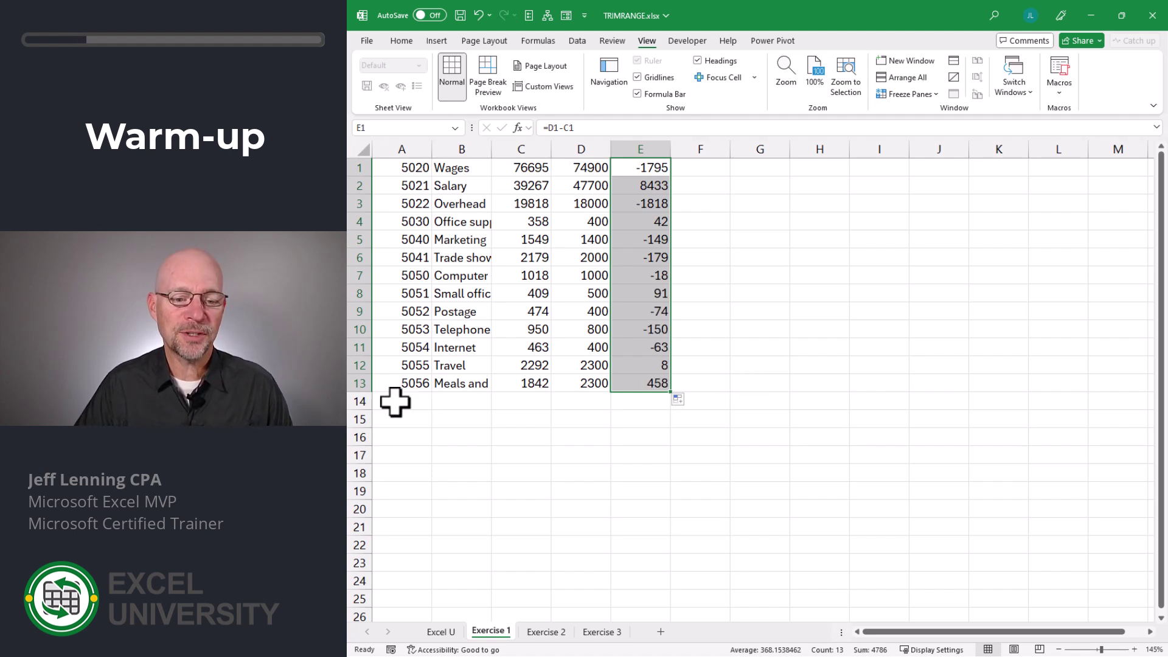
drag(396, 401, 593, 528)
click(643, 384)
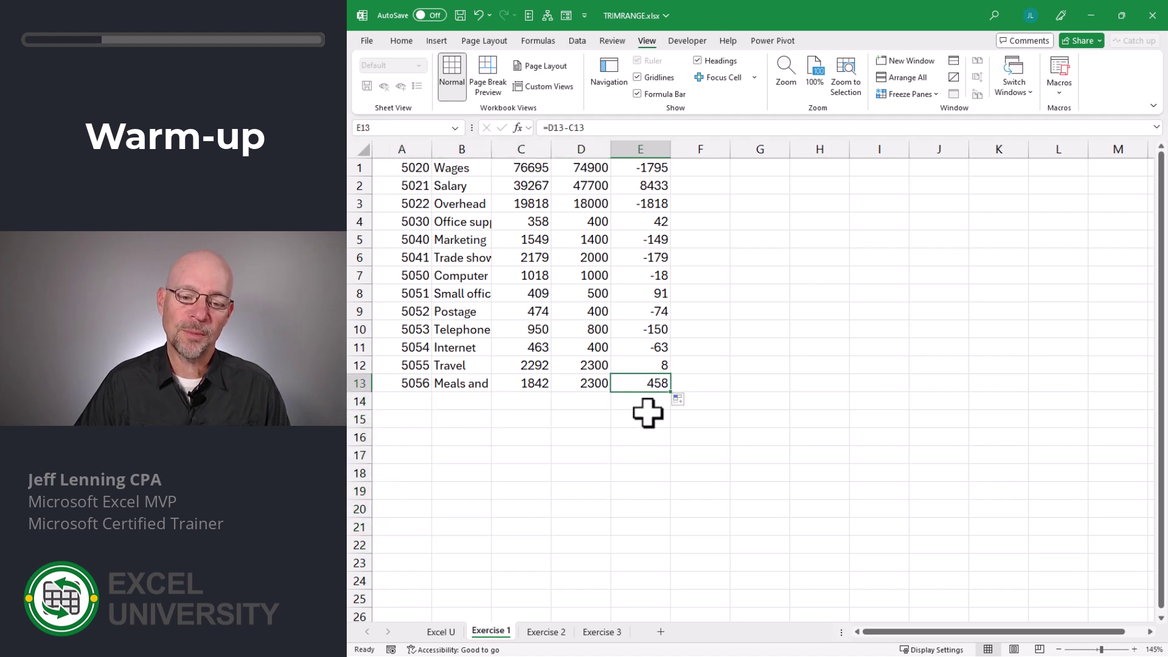
drag(646, 405, 647, 517)
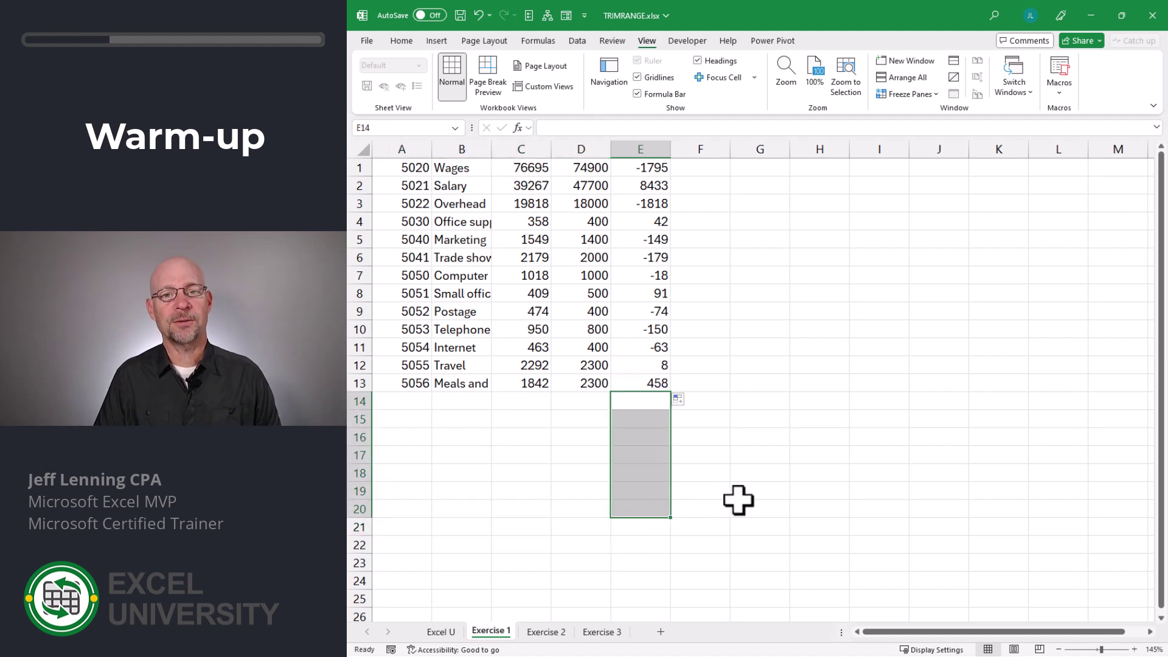
key(shift+Up)
key(shift+Up)
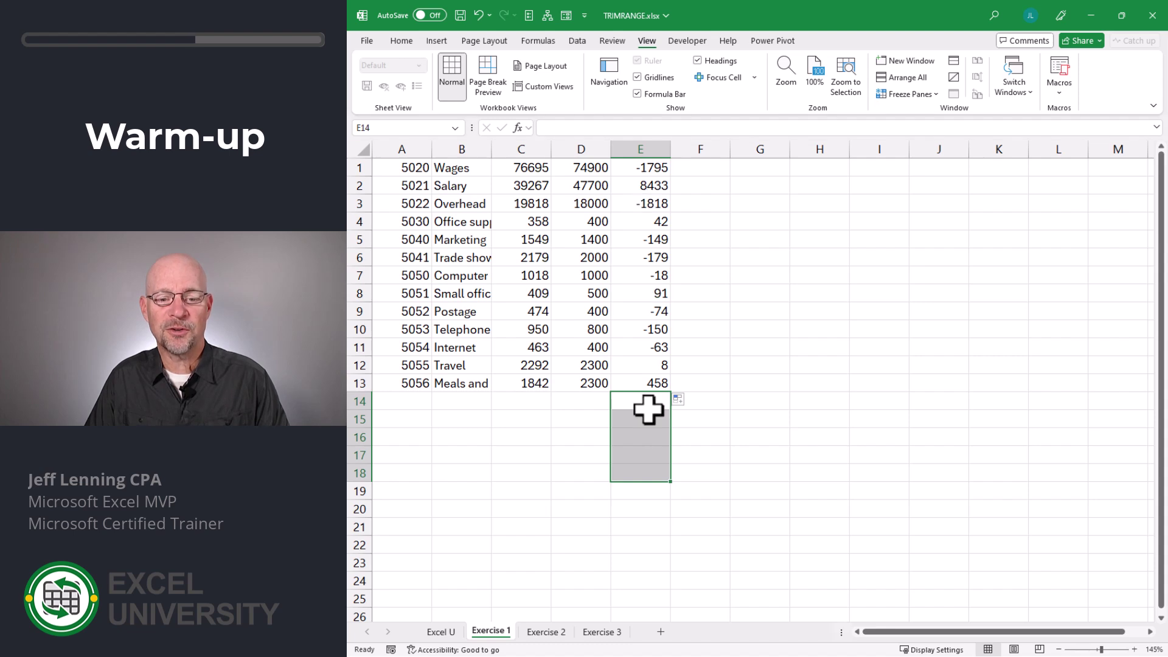
drag(648, 168, 649, 413)
Clear the old differences and enter the whole-column formula =D:D-C:C in E1.
key(Delete)
click(645, 171)
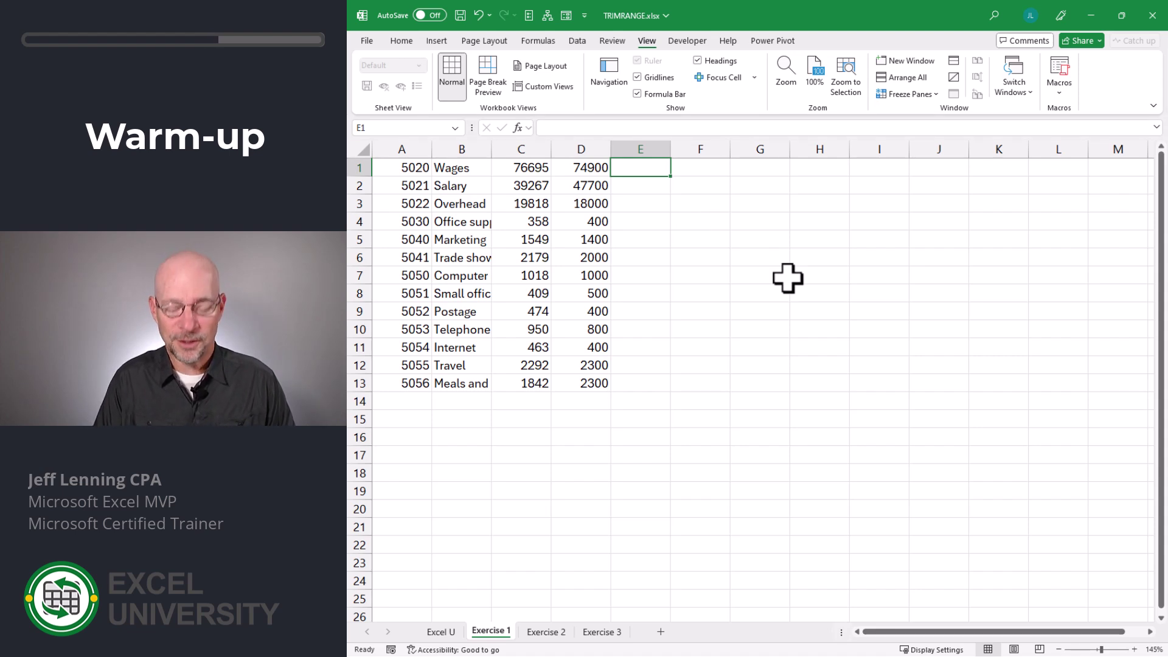
text(=)
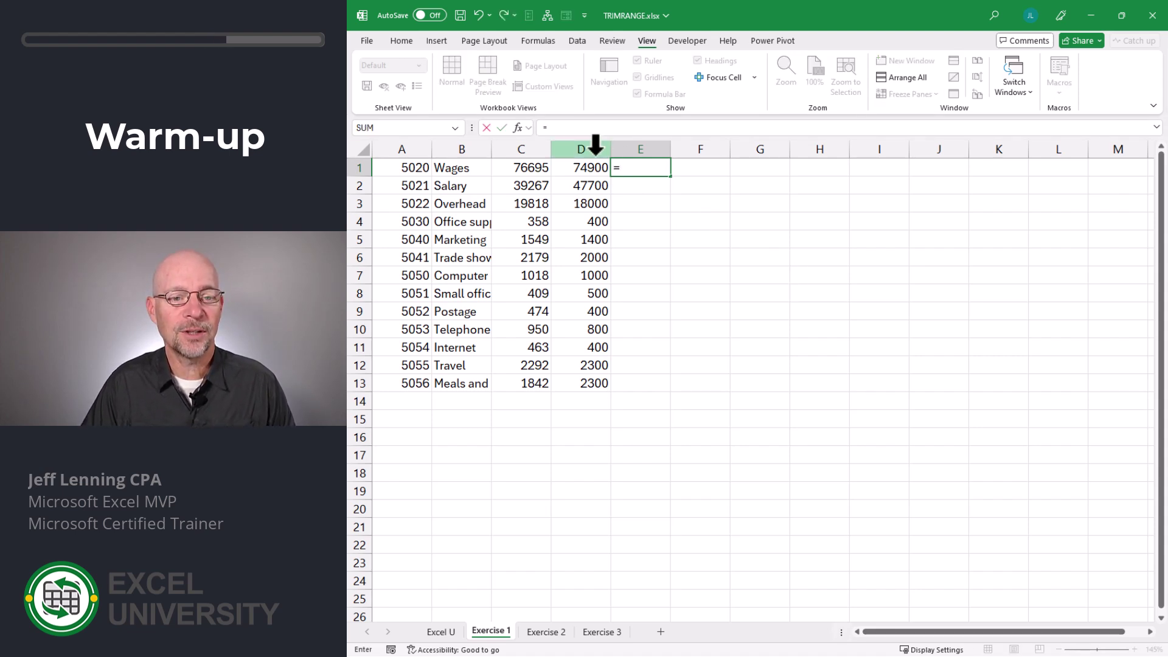
click(586, 150)
text(-)
click(535, 149)
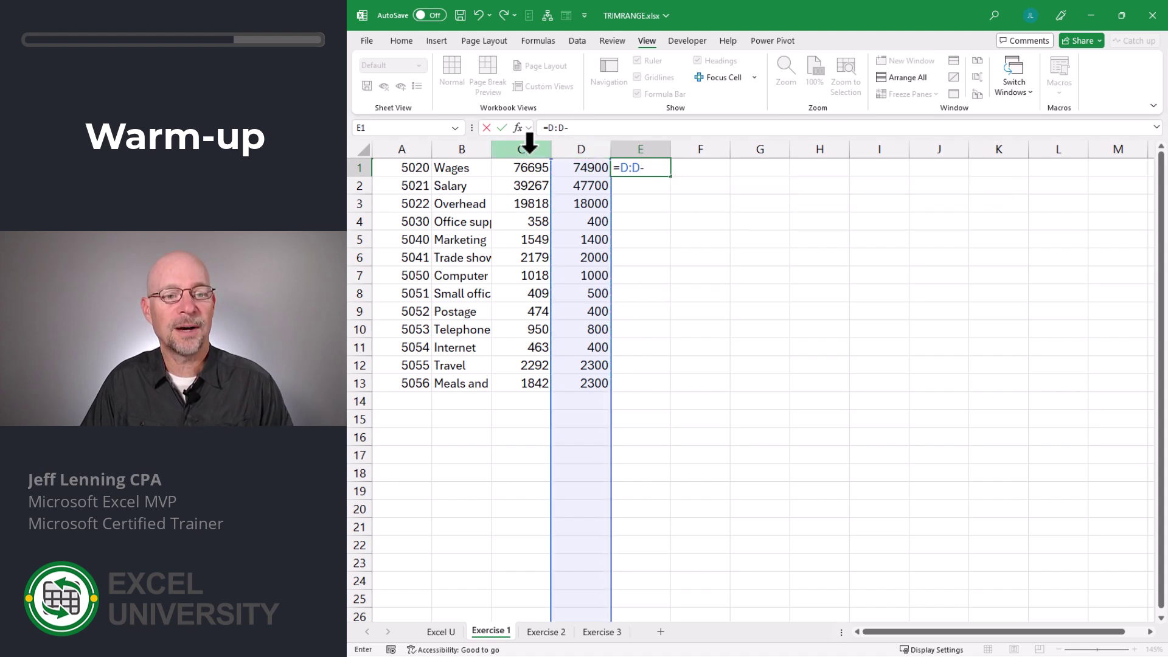
key(Return)
Inspect the spilled zeros below the data, down to the sheet's last row.
click(645, 399)
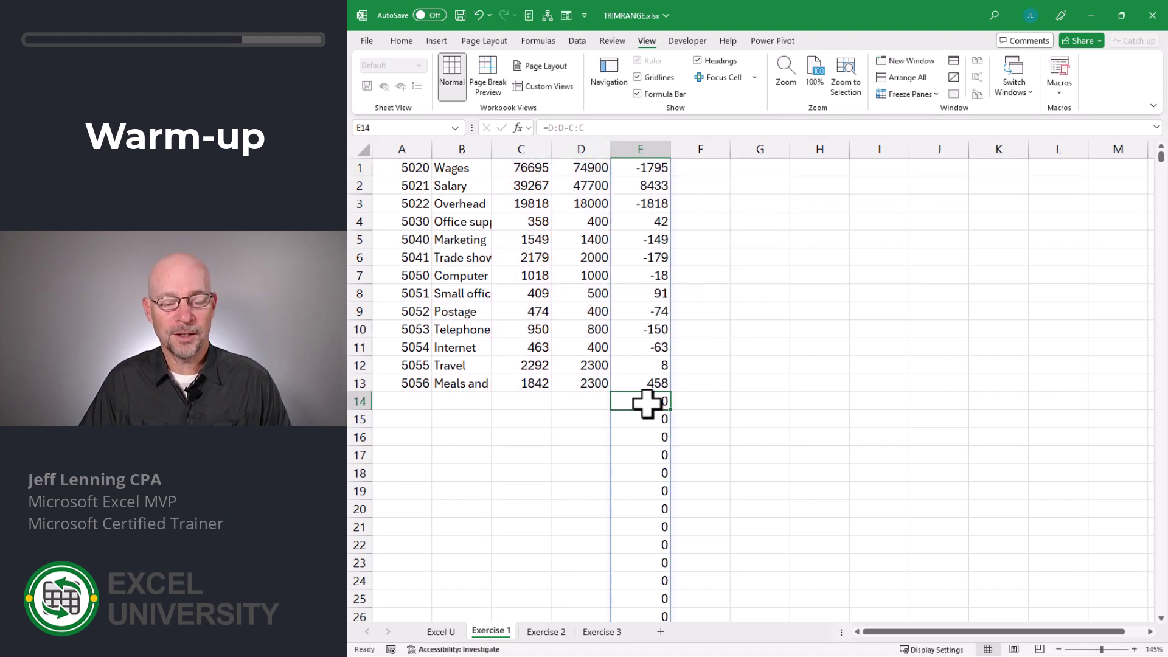
drag(414, 402, 585, 487)
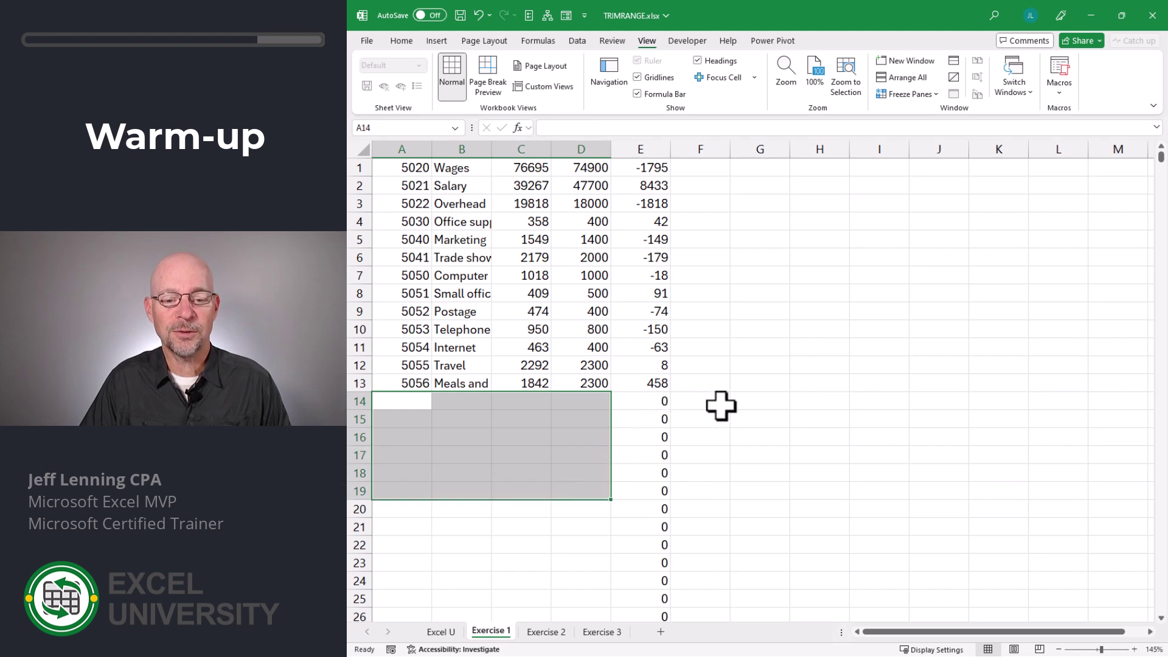
key(ctrl+Right)
key(ctrl+Up)
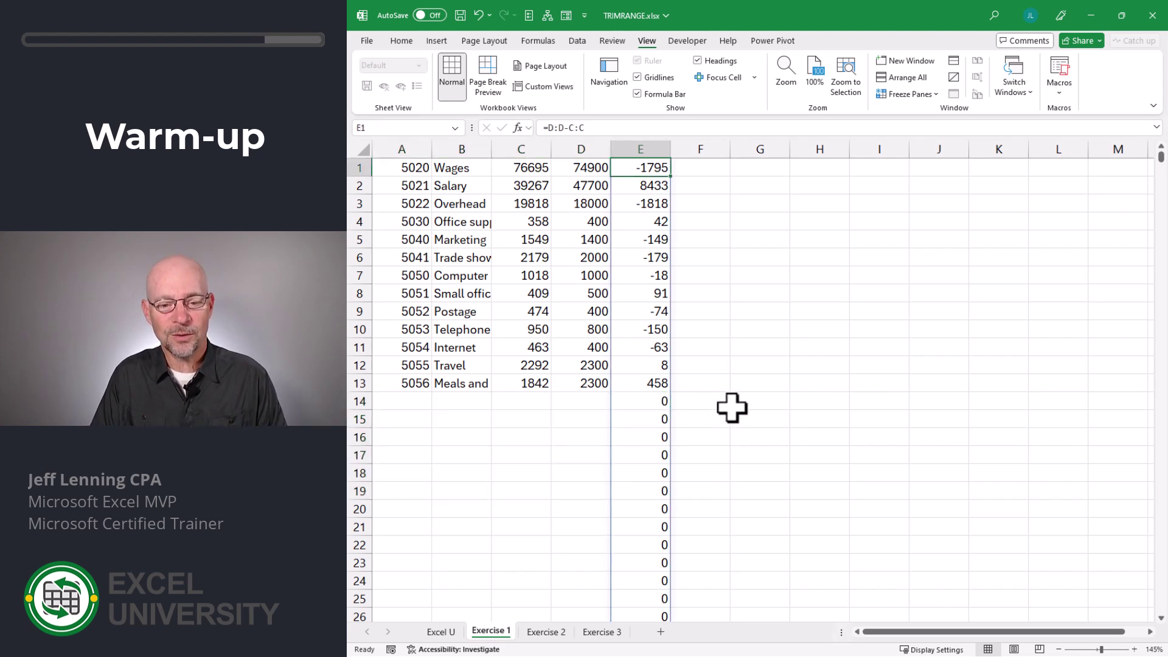
key(ctrl+Down)
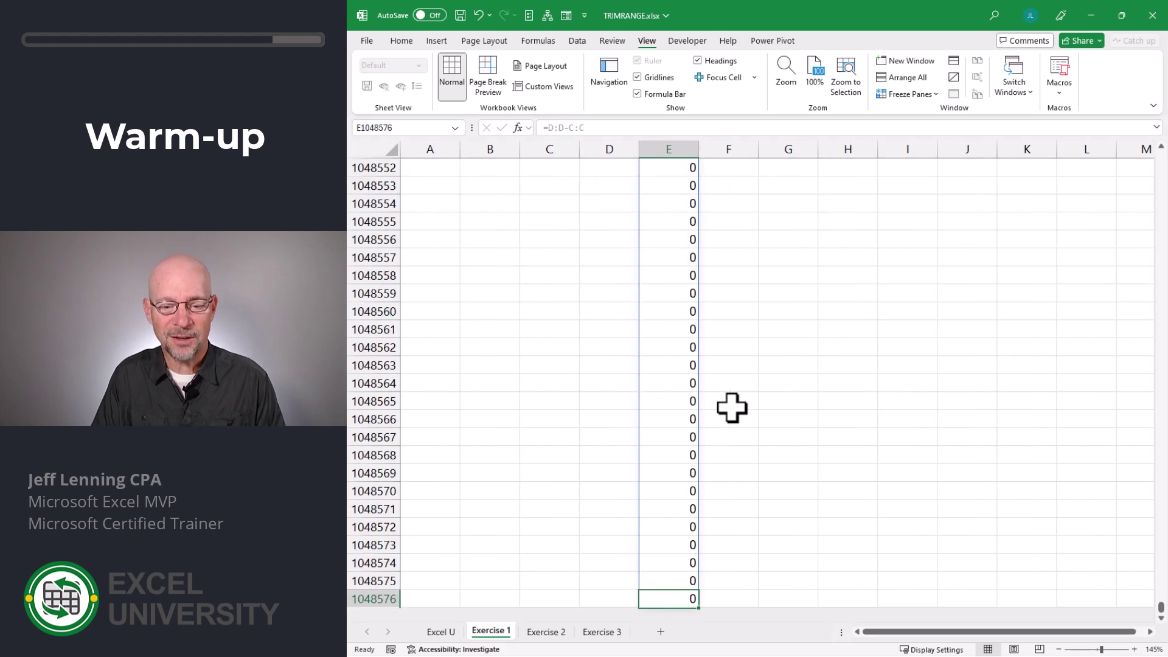
key(ctrl+Up)
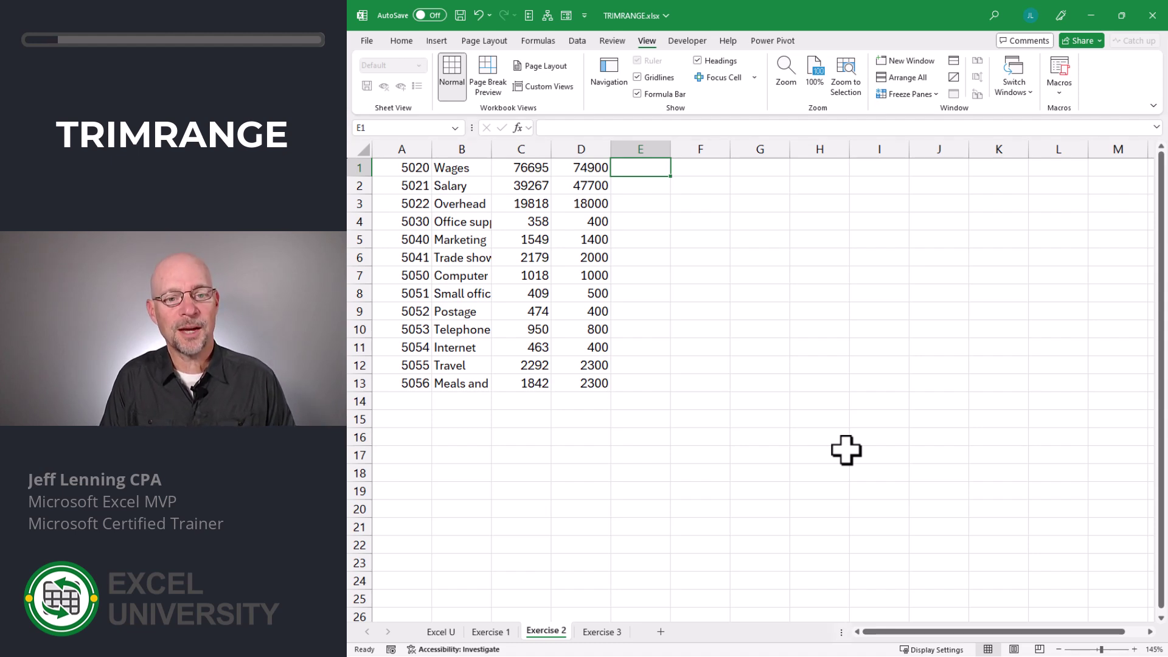
Enter =TRIMRANGE(D:D)-TRIMRANGE(C:C) in E1.
text(=TRIMRANGE()
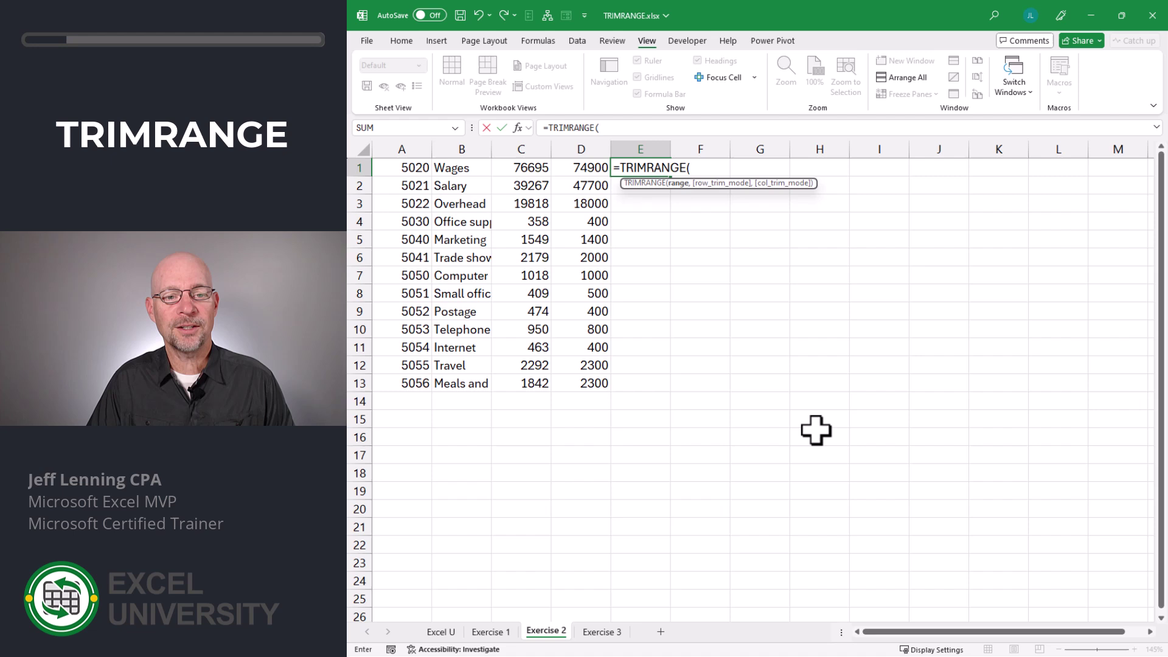
click(577, 148)
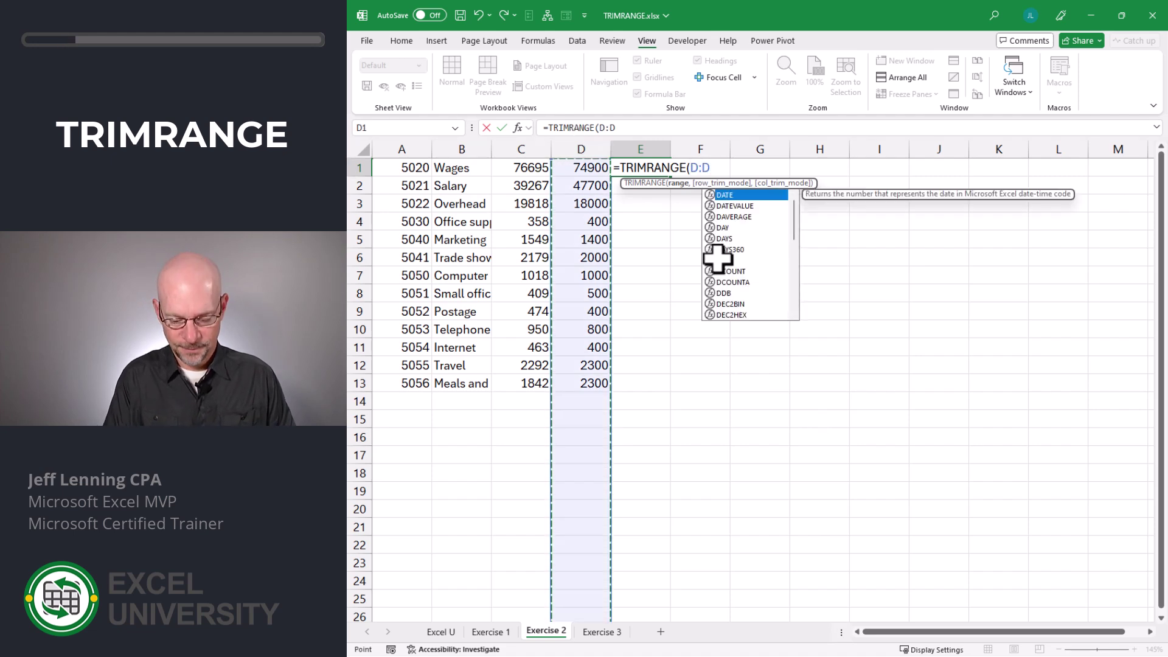
text()-trim)
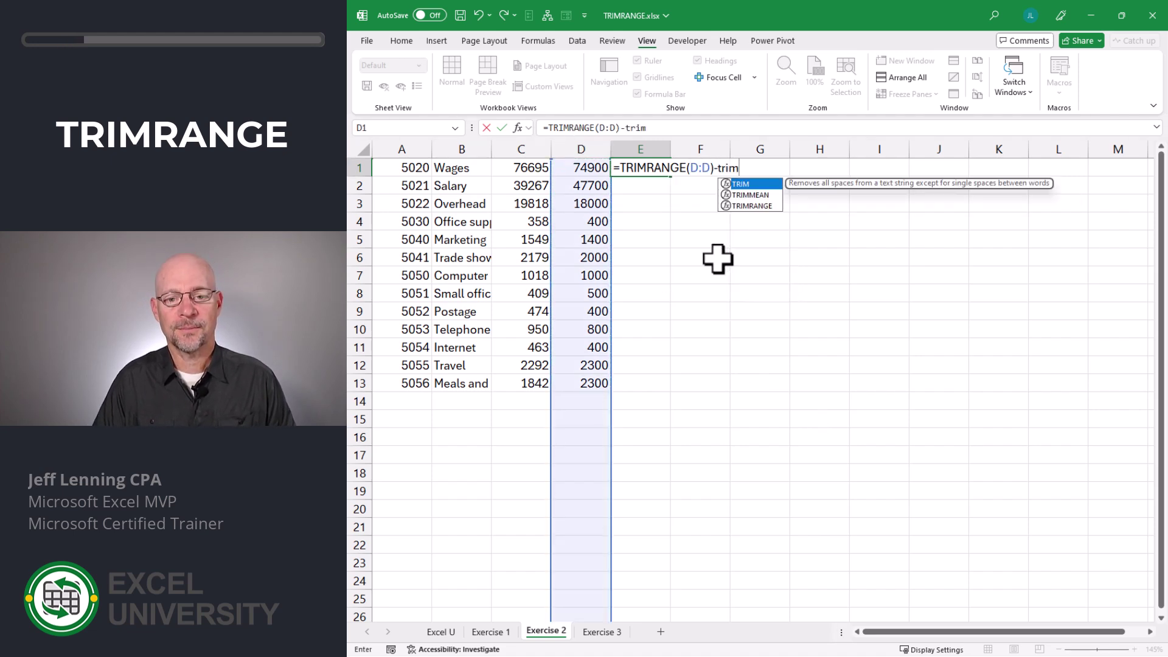
key(Down)
key(Down)
key(Tab)
click(514, 148)
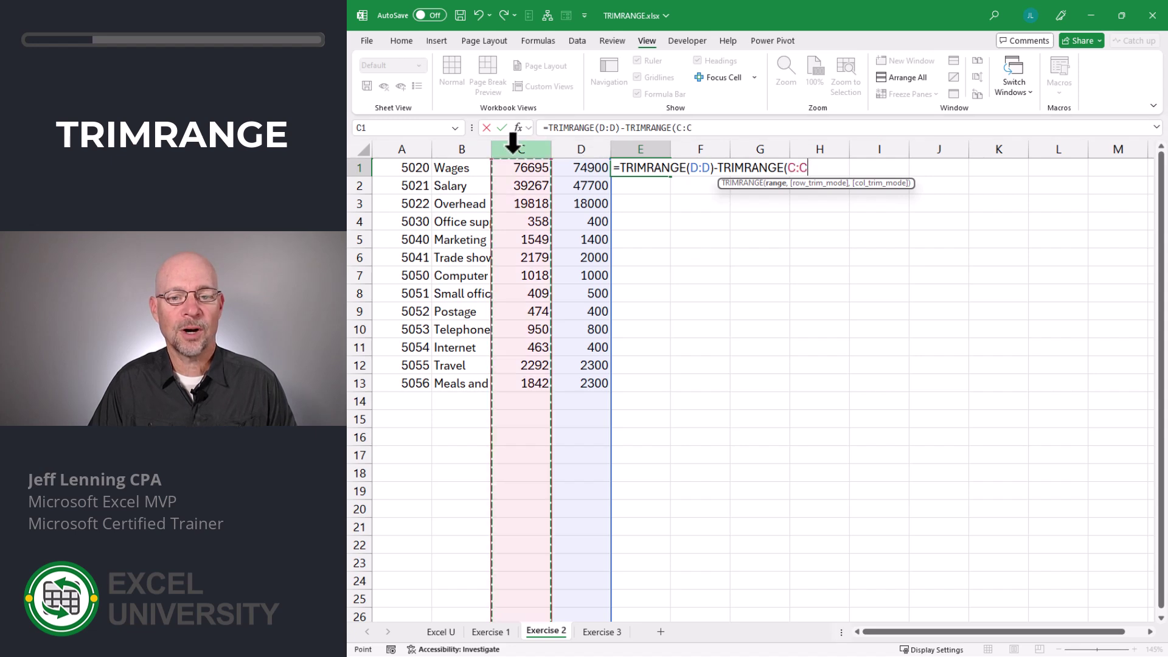
text())
key(Return)
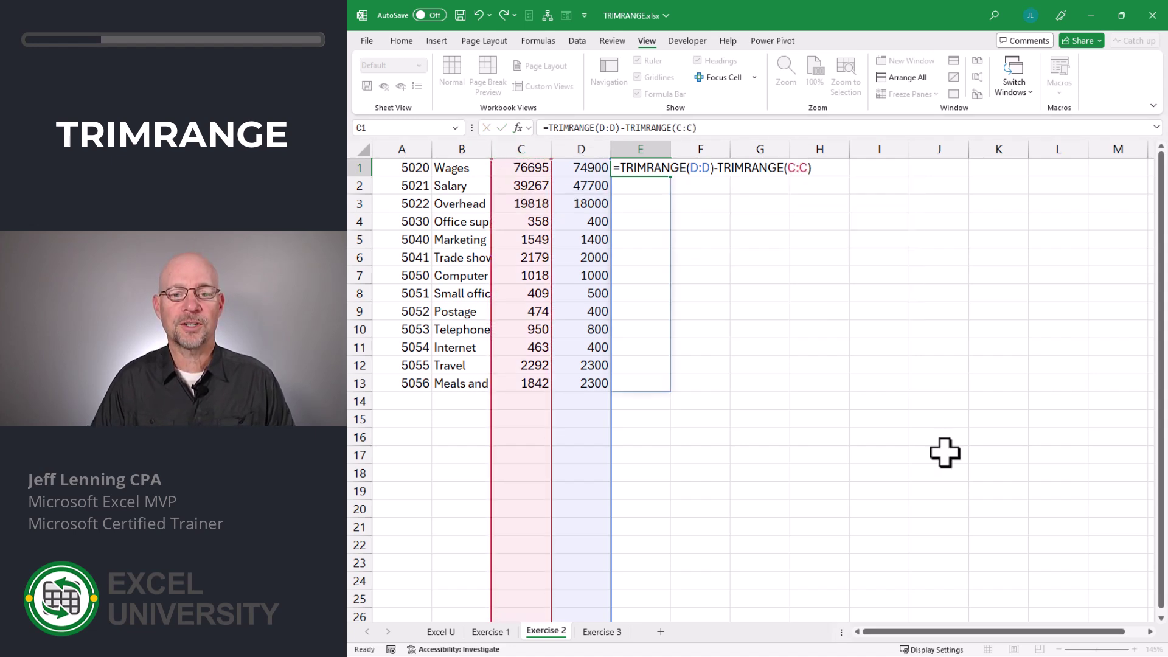
click(656, 168)
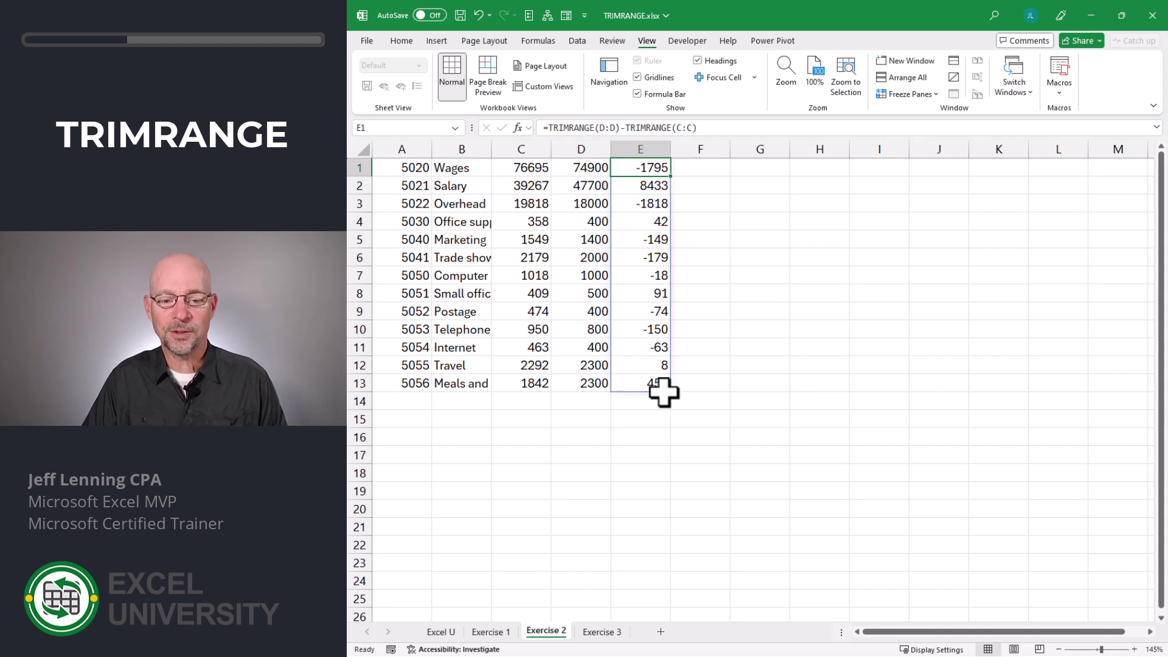
Add row 14 with 5057, Ads, 1000 and 1200, then return to E1.
key(ctrl+Down)
key(Down)
key(Home)
text(50)
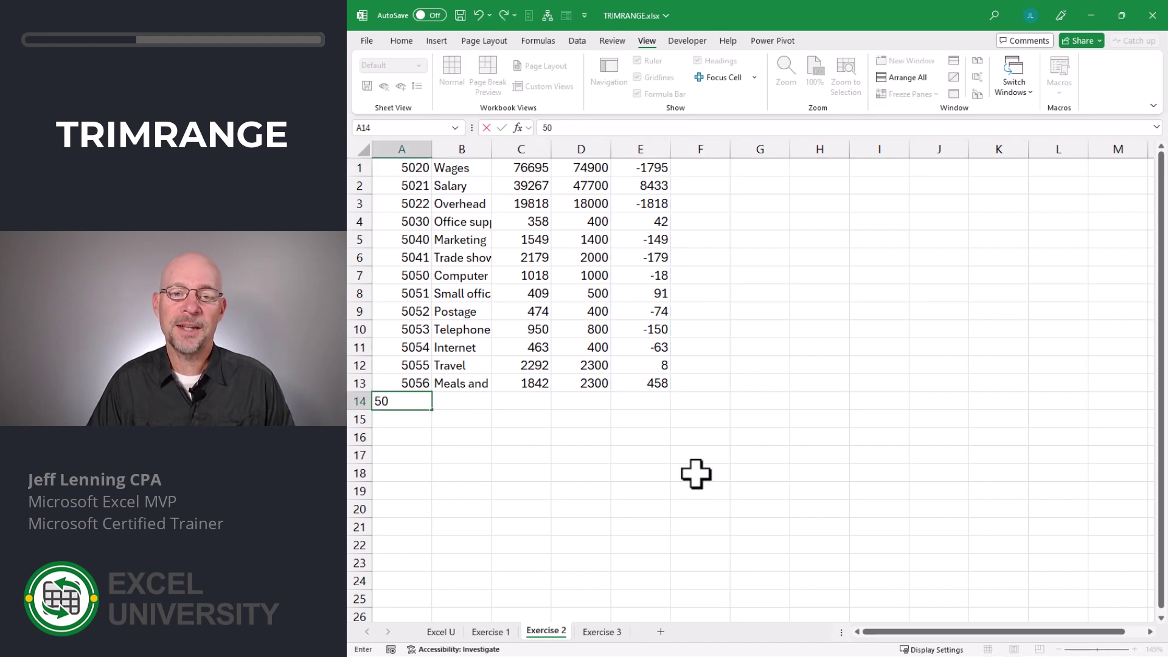
text(57)
key(Tab)
text(Ads)
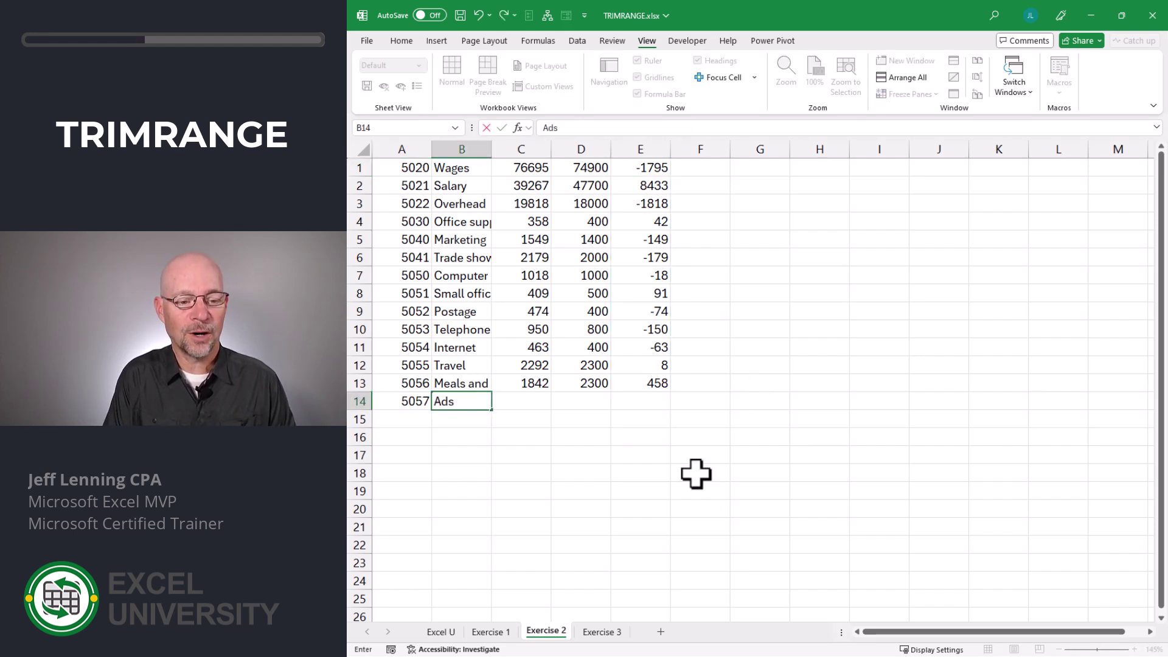
key(Tab)
text(1000)
key(Tab)
text(1200)
key(Tab)
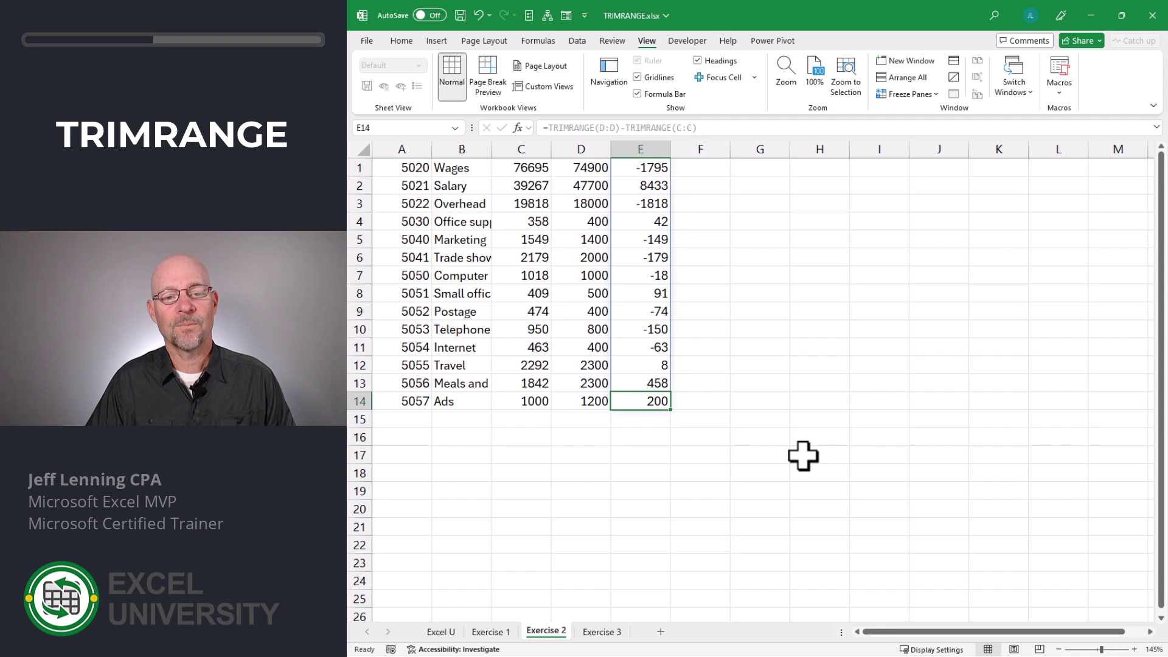
key(ctrl+Up)
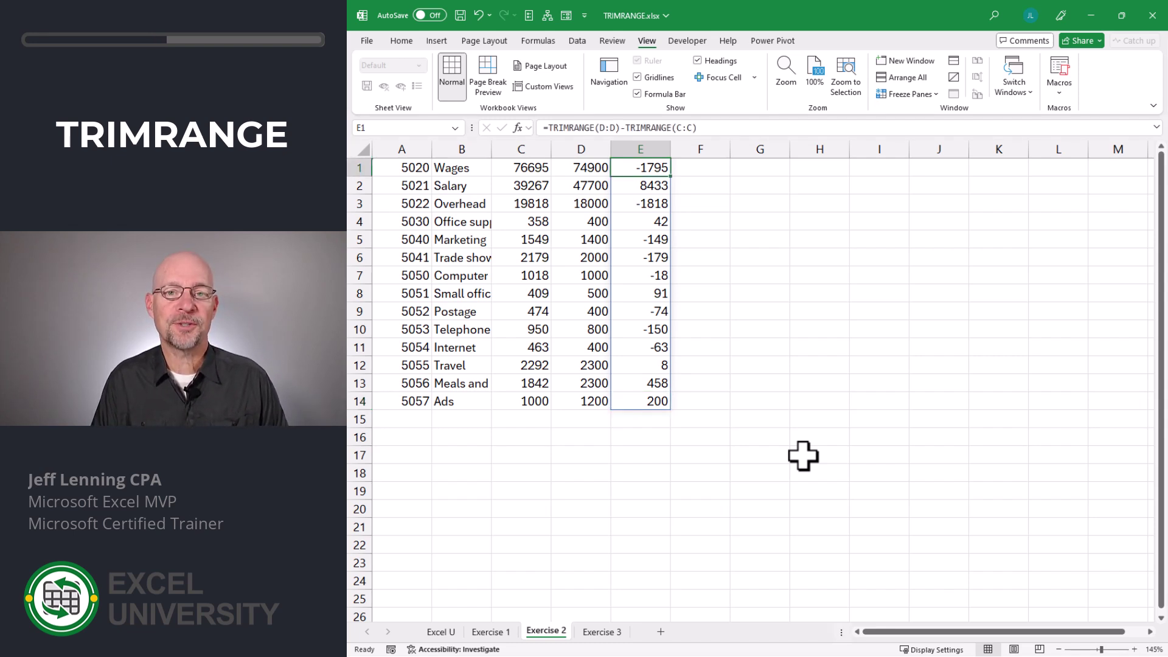
key(F2)
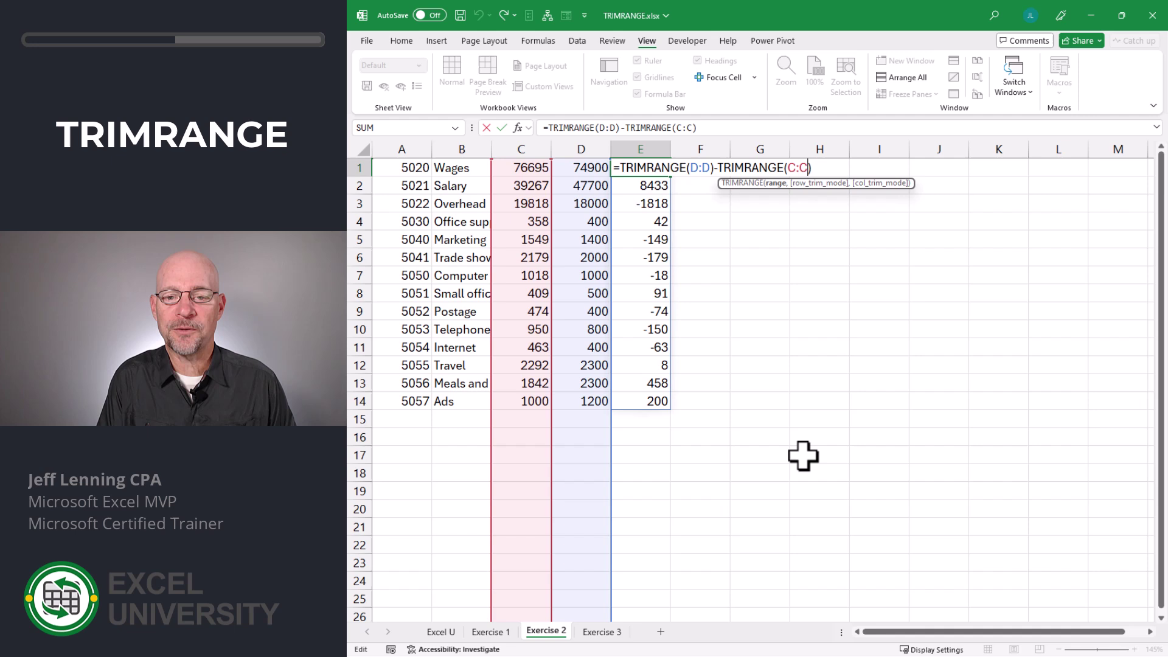
text(,)
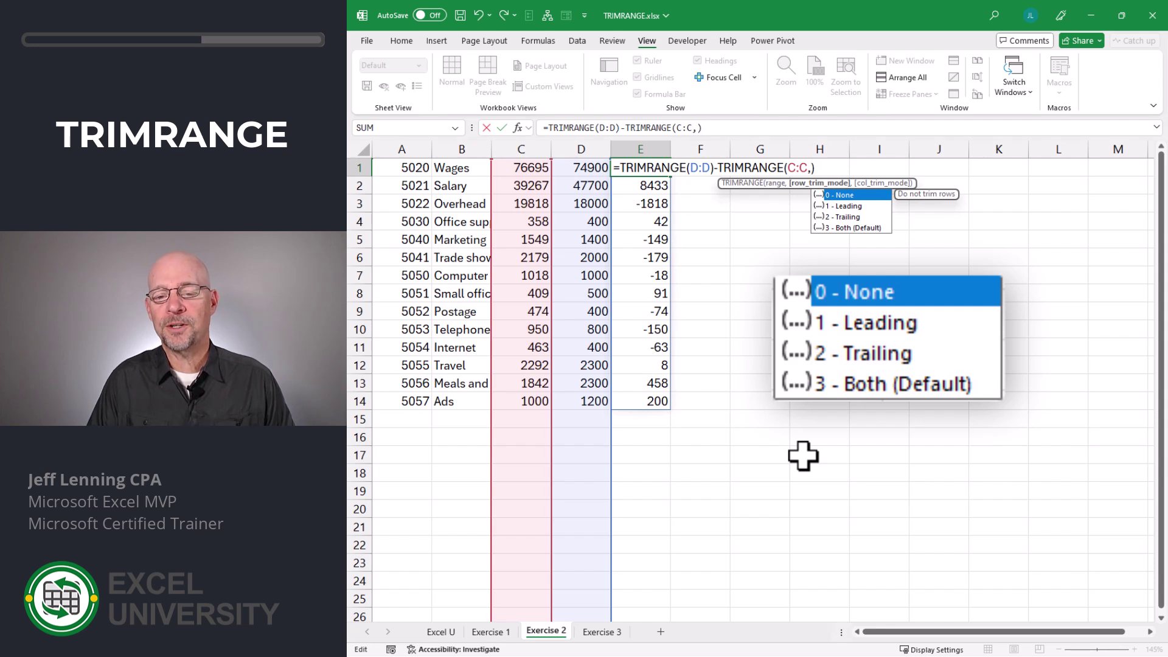
key(Down)
key(Down)
key(Down)
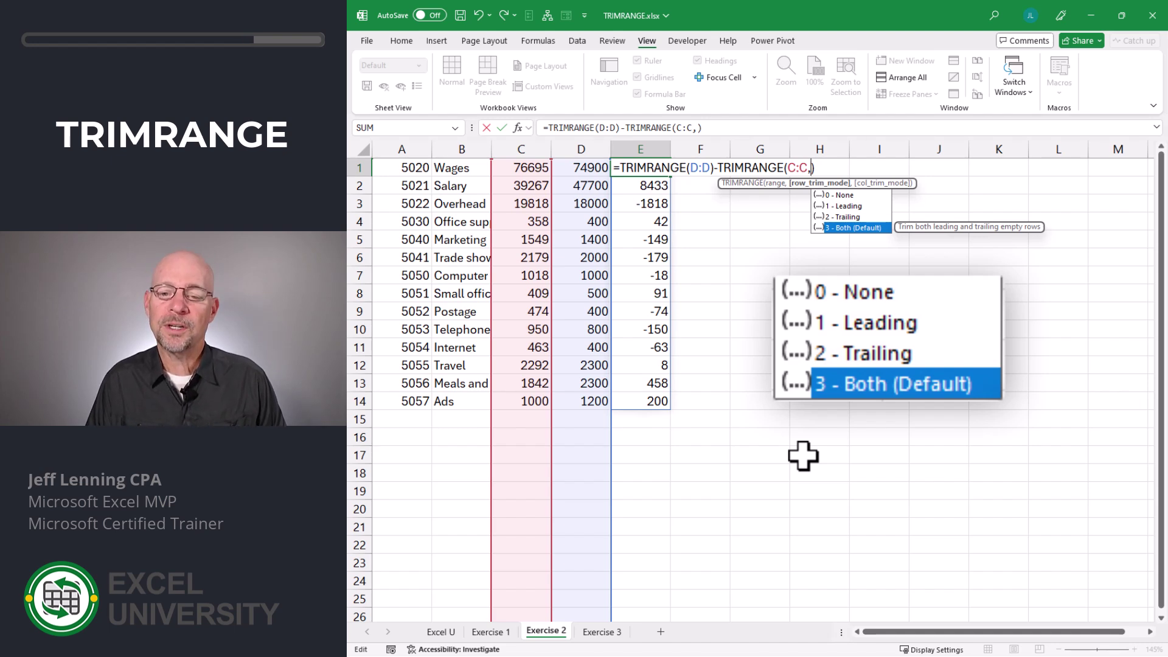
key(Up)
key(Up)
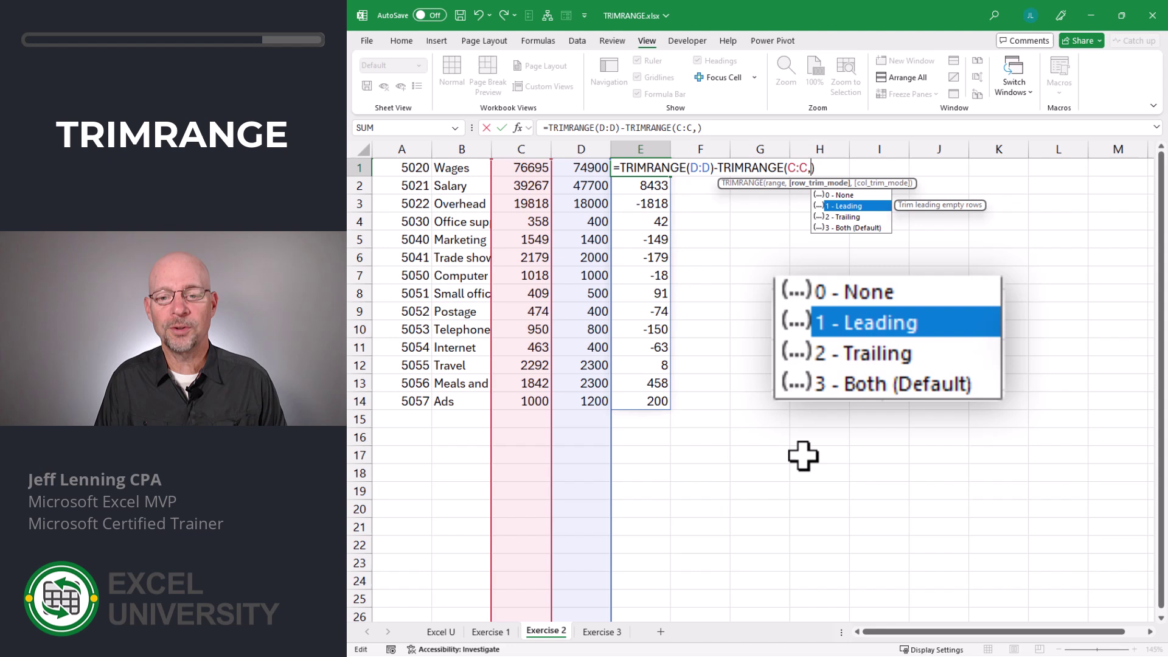
key(Down)
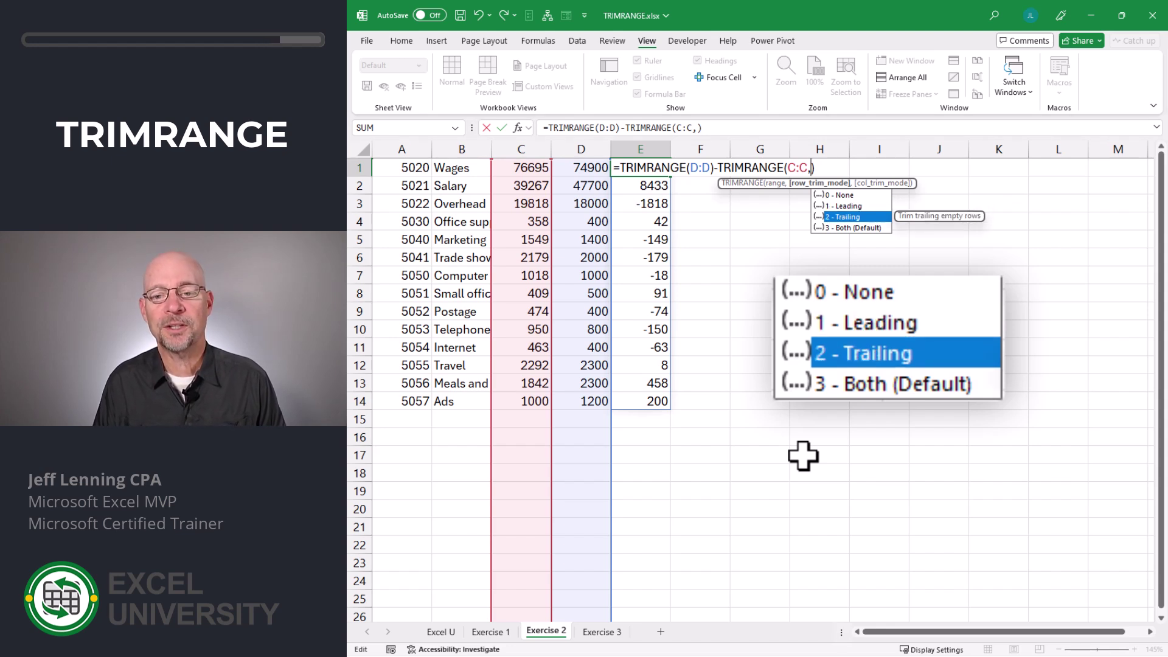
key(BackSpace)
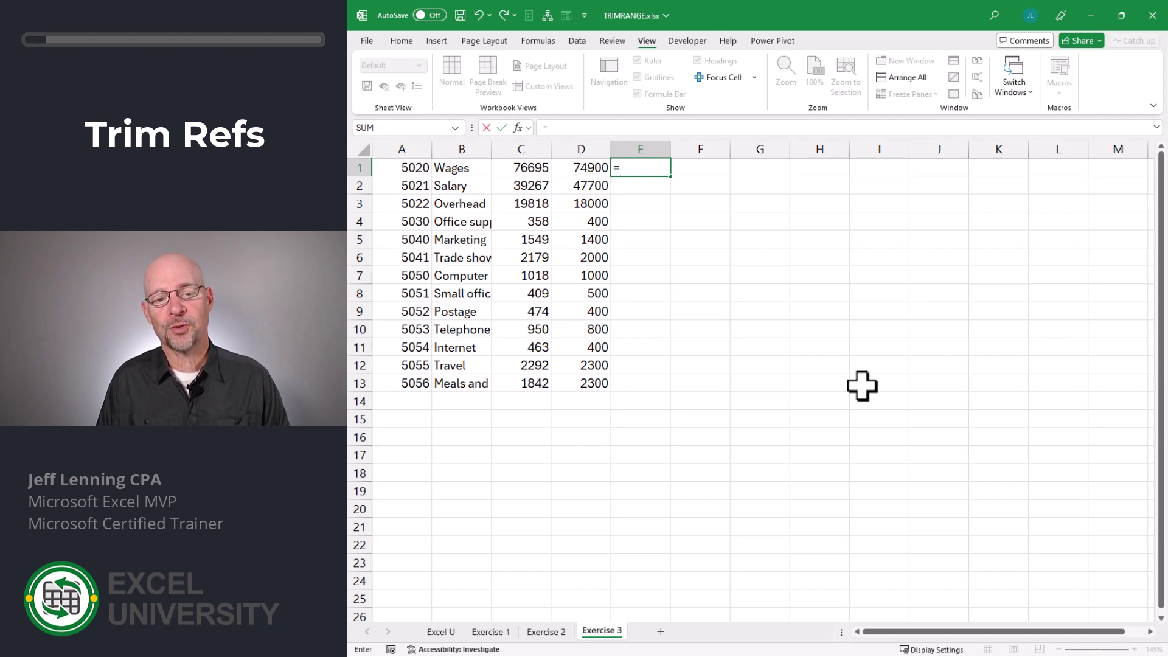
Enter =D.:.D-C.:.C in E1, giving differences from 8433 down to 458 through row 13.
click(594, 149)
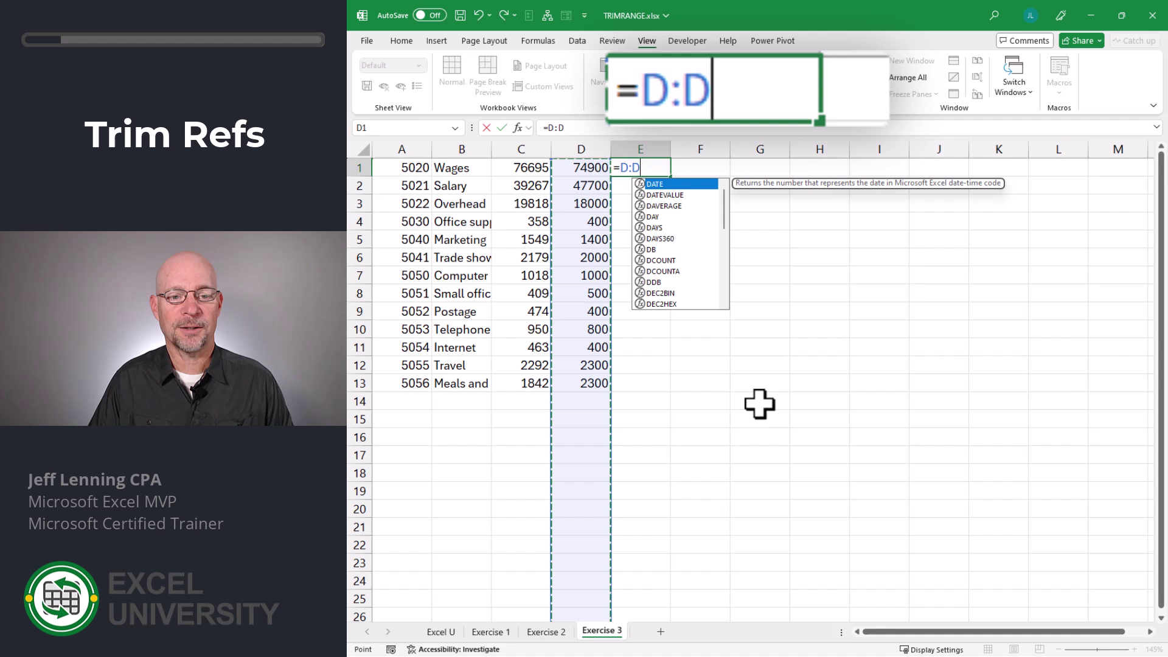
key(F2)
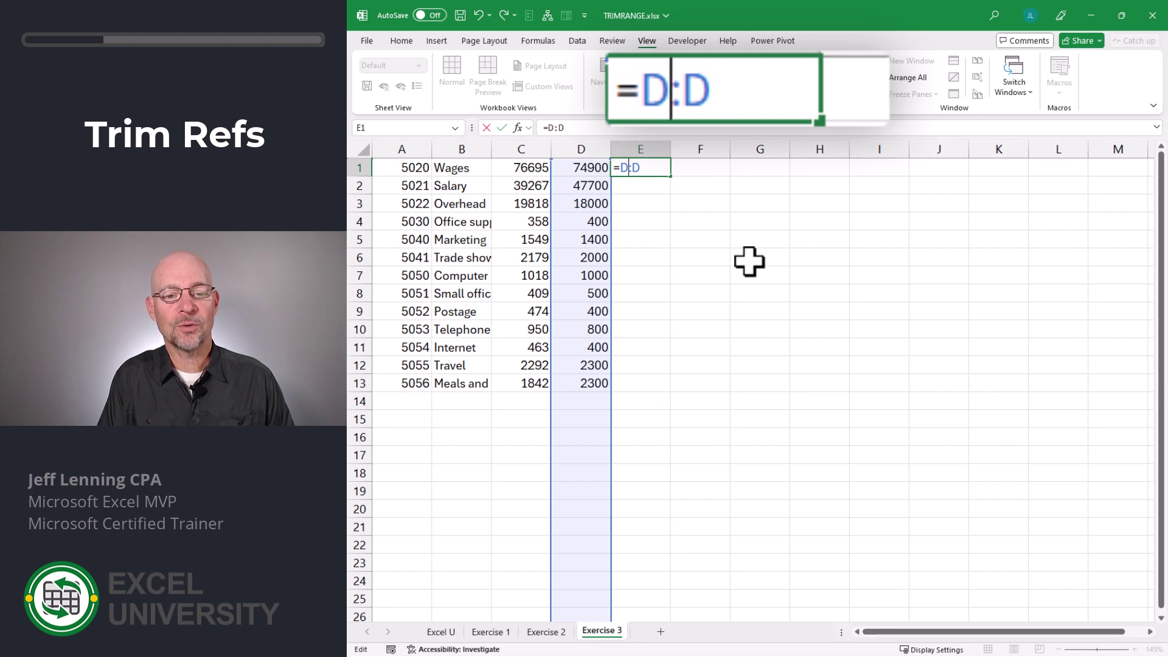
text(.:)
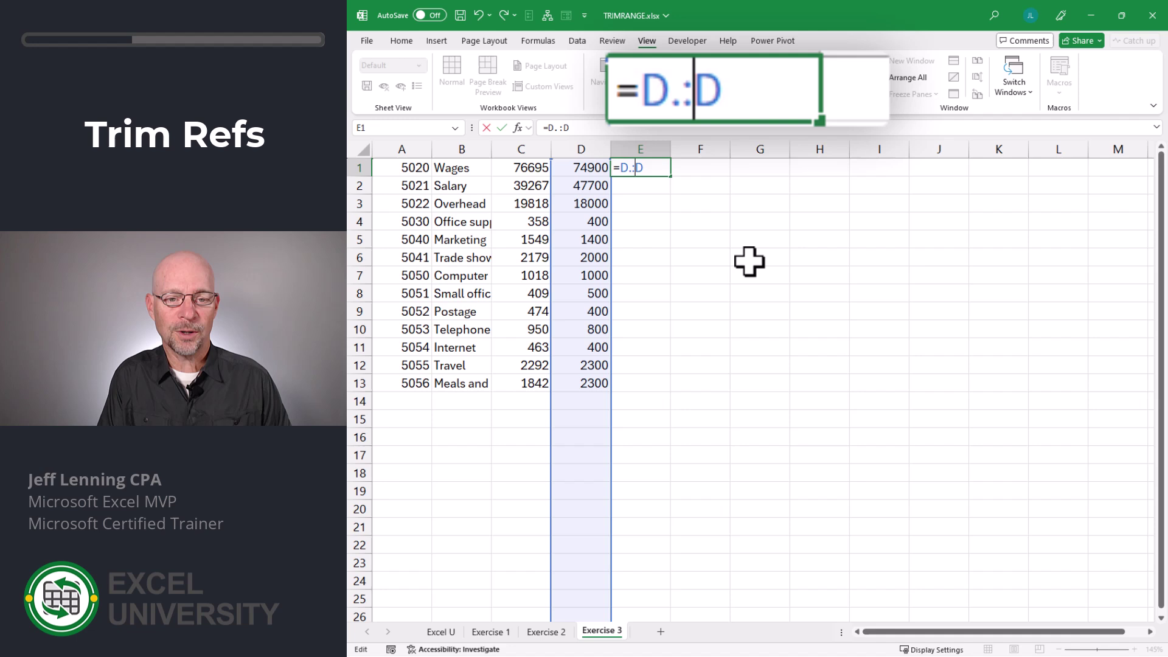
text(.)
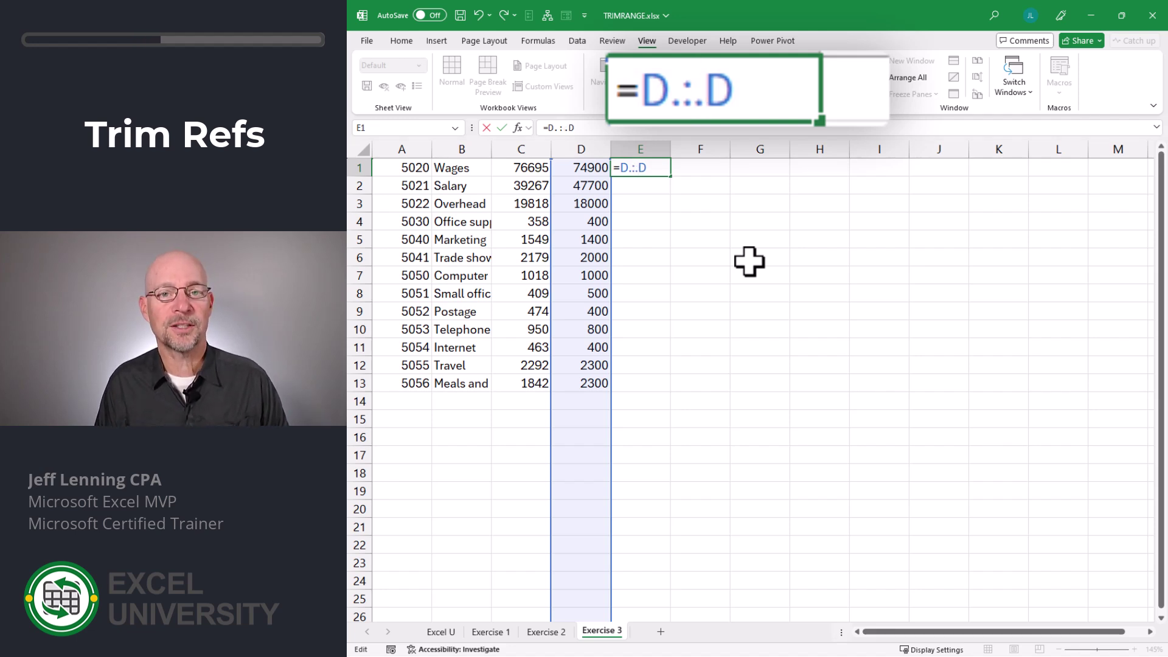
key(Right)
text(-C)
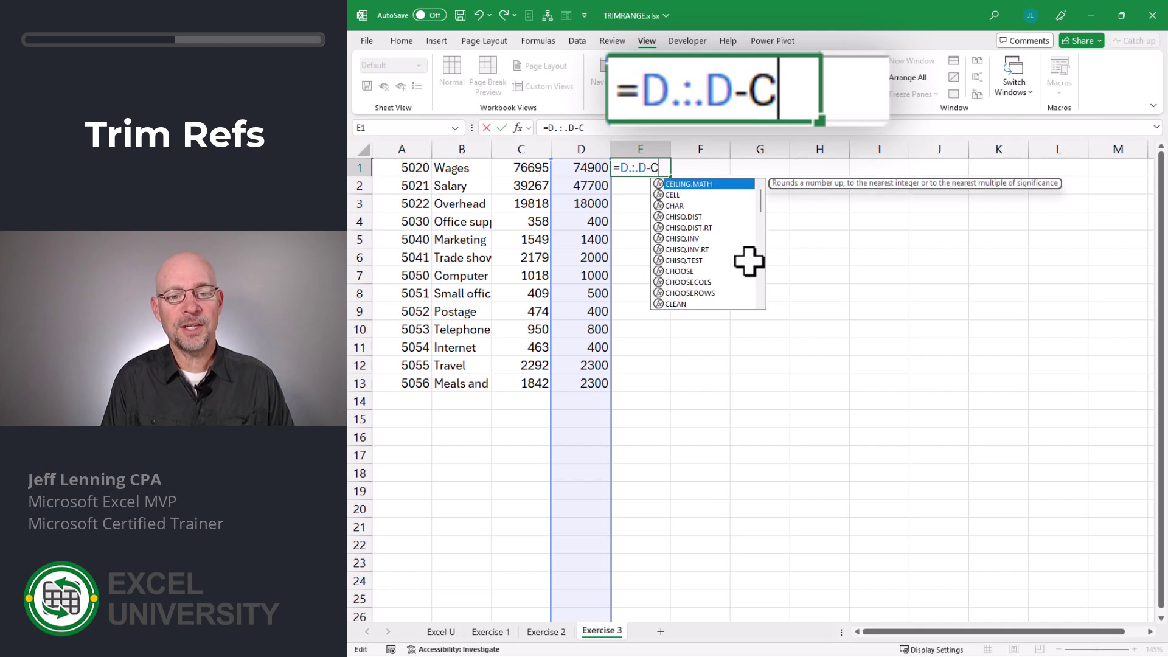
text(.:.C)
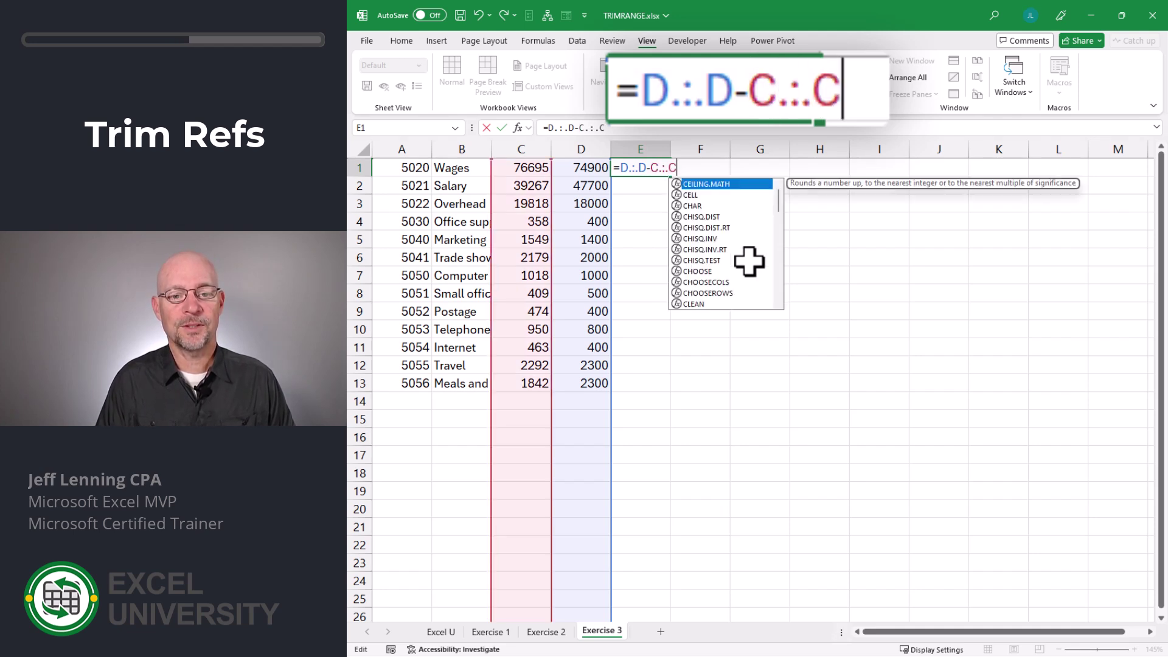
key(ctrl+Return)
key(F2)
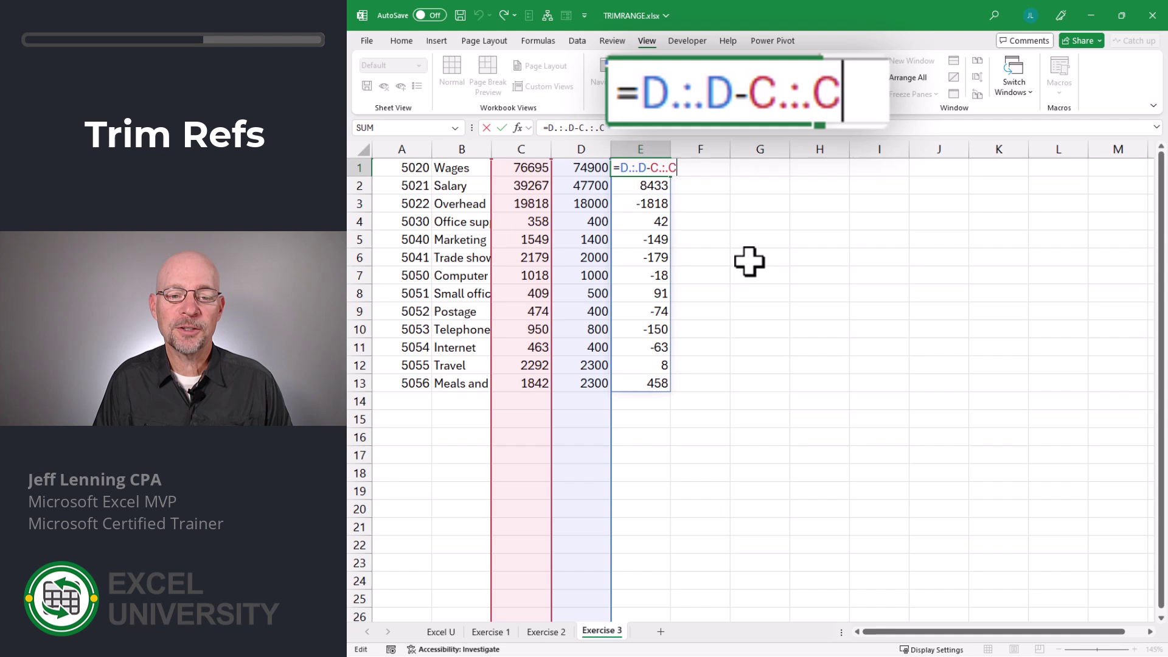